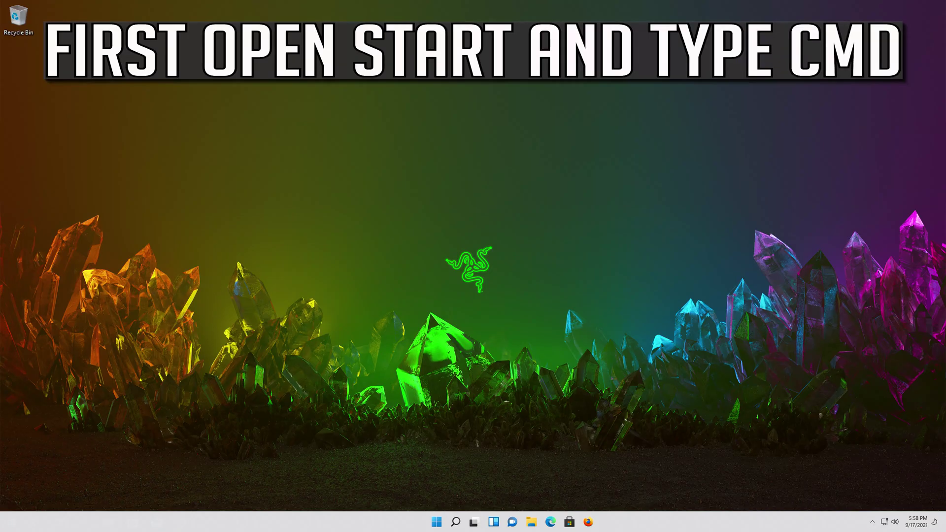
- Open Command Prompt and run devmgmt.msc to launch Device Manager
key("super")
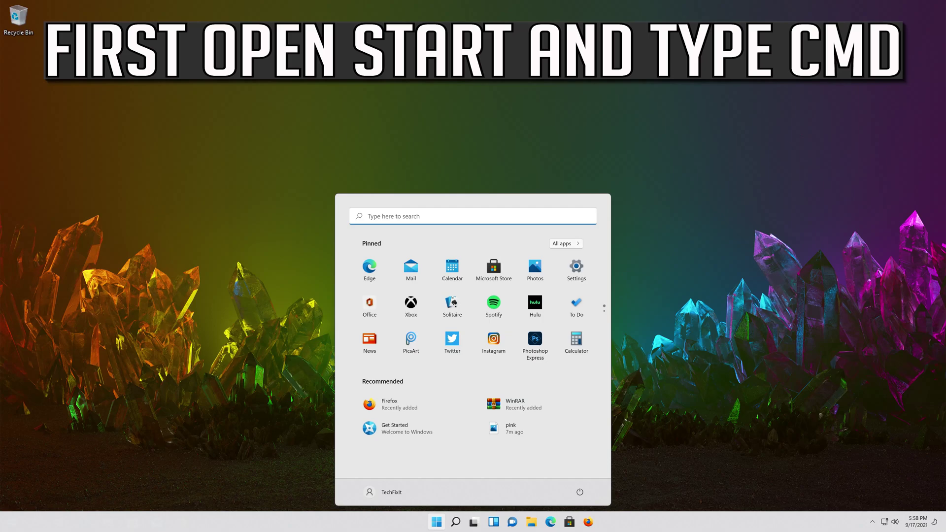
type("cmd")
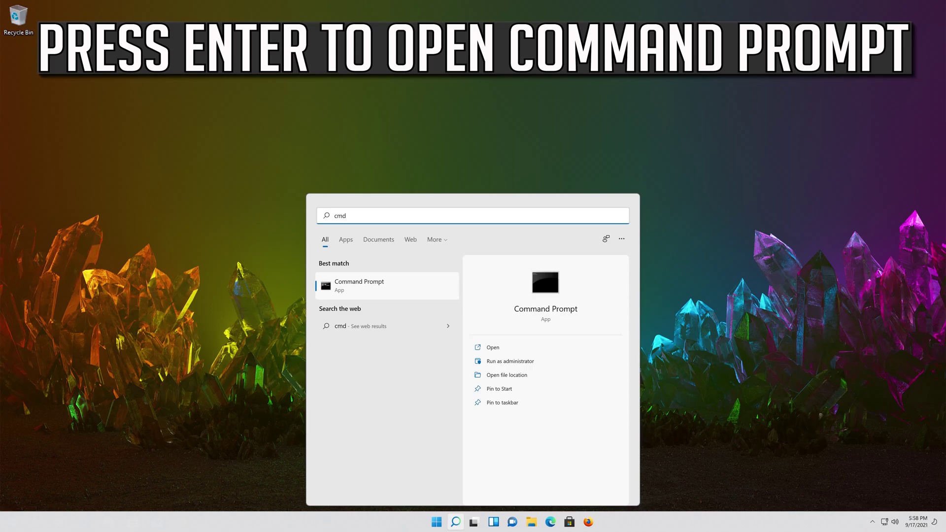
key("Return")
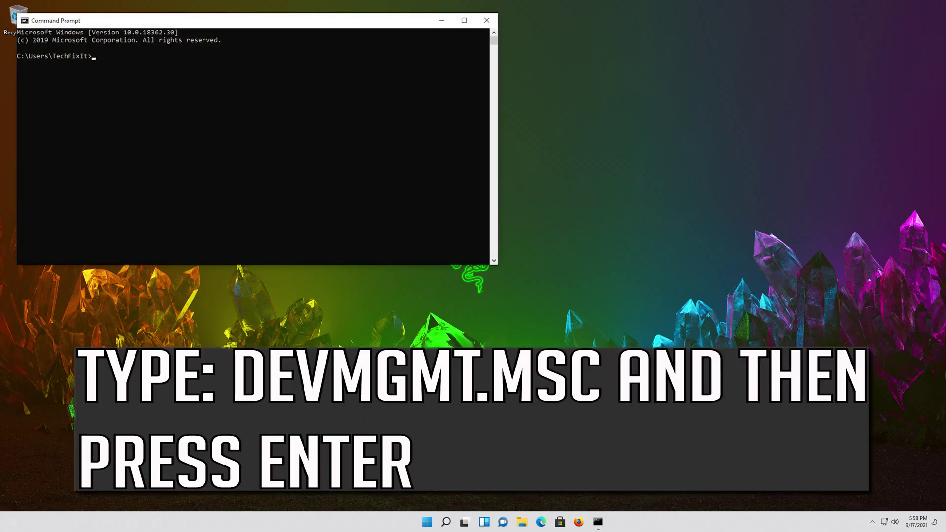
type("devmgmt.msc")
key("Return")
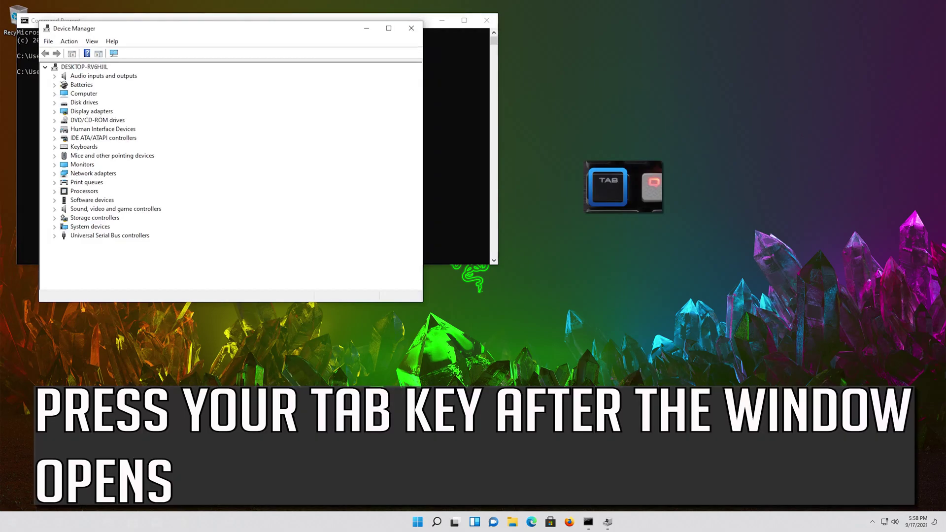
- Expand the Mice and other pointing devices category in the device tree
key("Tab")
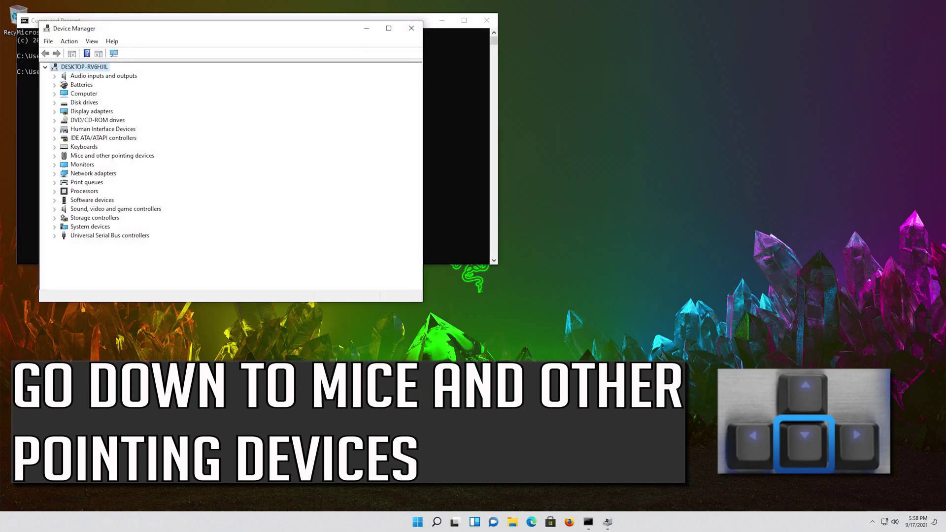
key("Down")
key("Down")
key("Down")
key("Down")
key("Down")
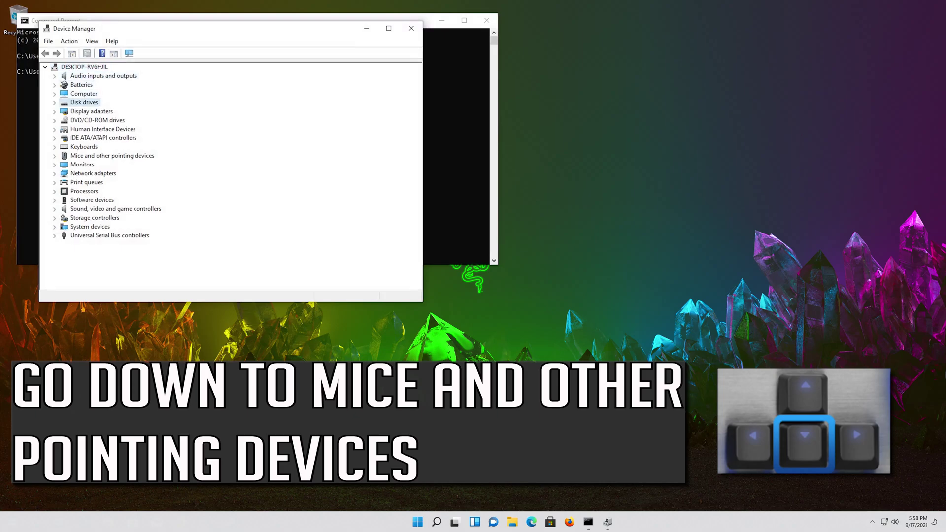
key("Down")
key("Down")
key("Down")
key("Down")
key("Down")
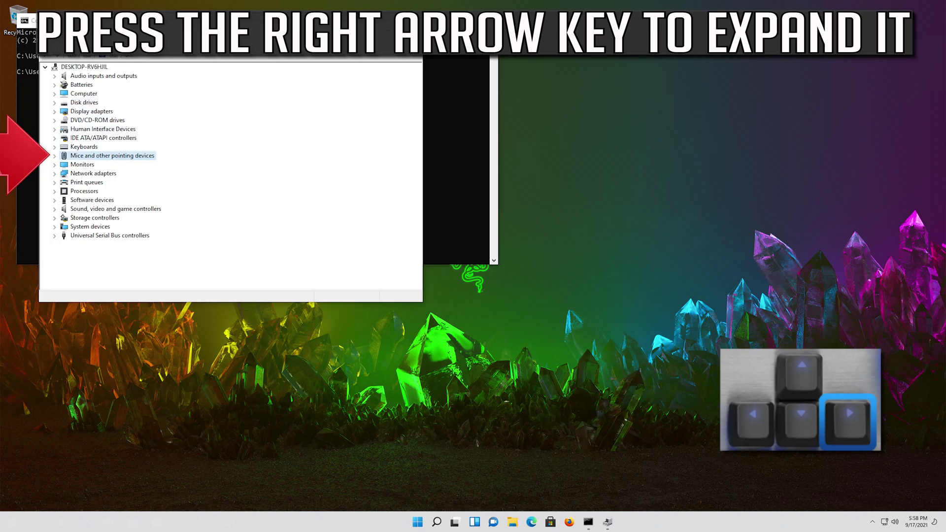
key("Right")
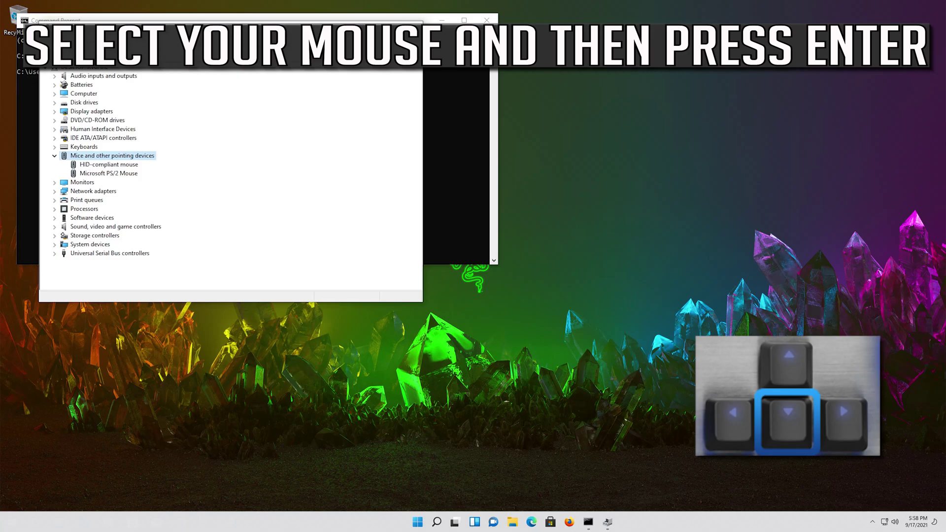
- Open the properties of the Microsoft PS/2 Mouse and show its driver settings
key("Down")
key("Down")
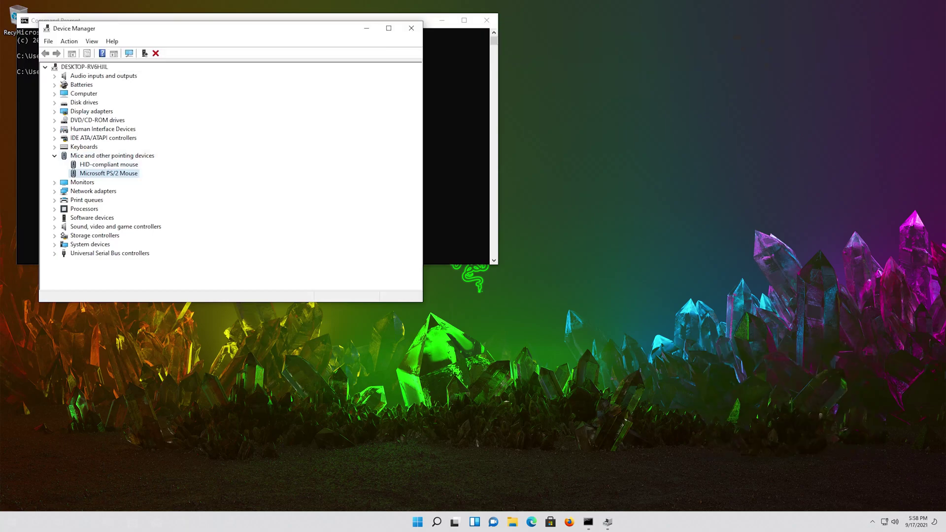
key("Return")
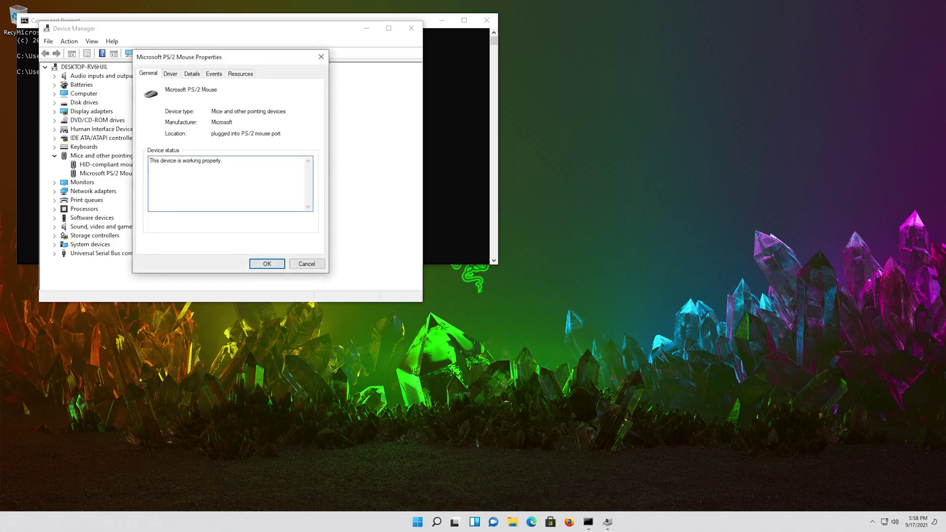
key("Tab")
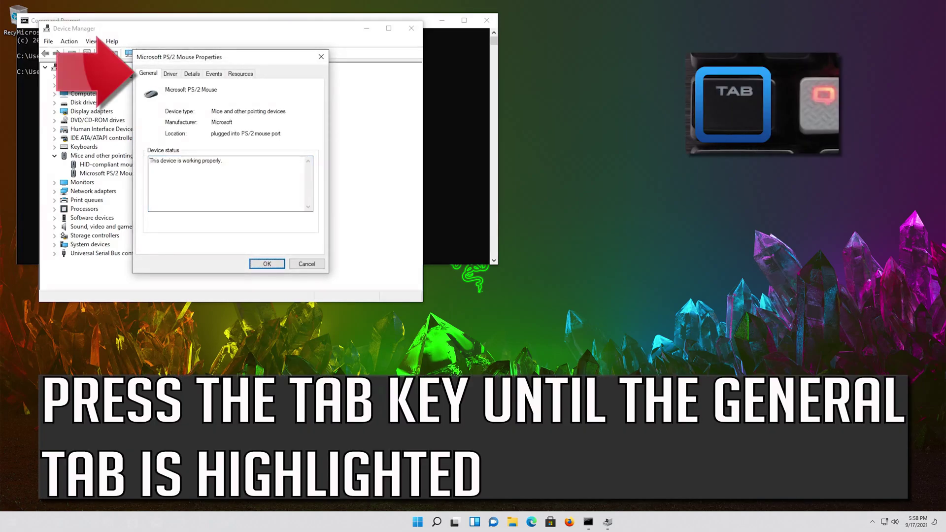
key("Tab")
key("Tab")
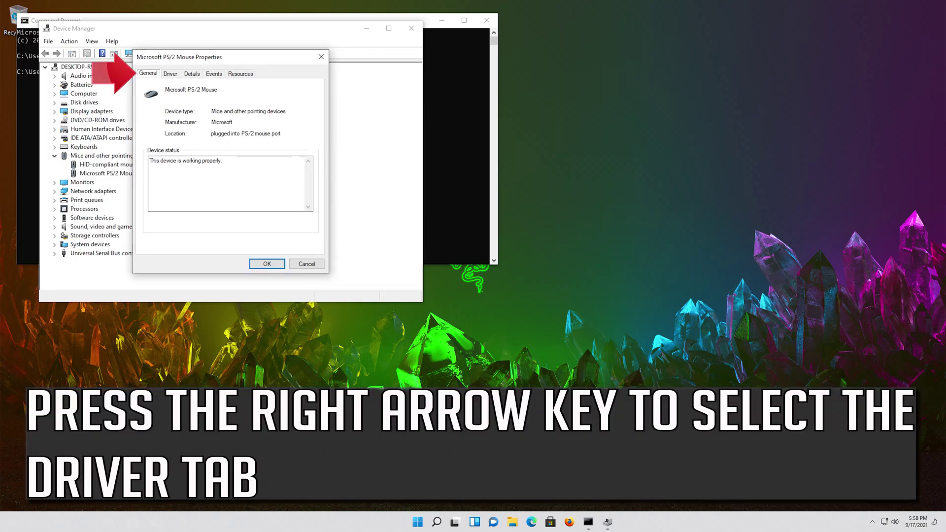
key("Right")
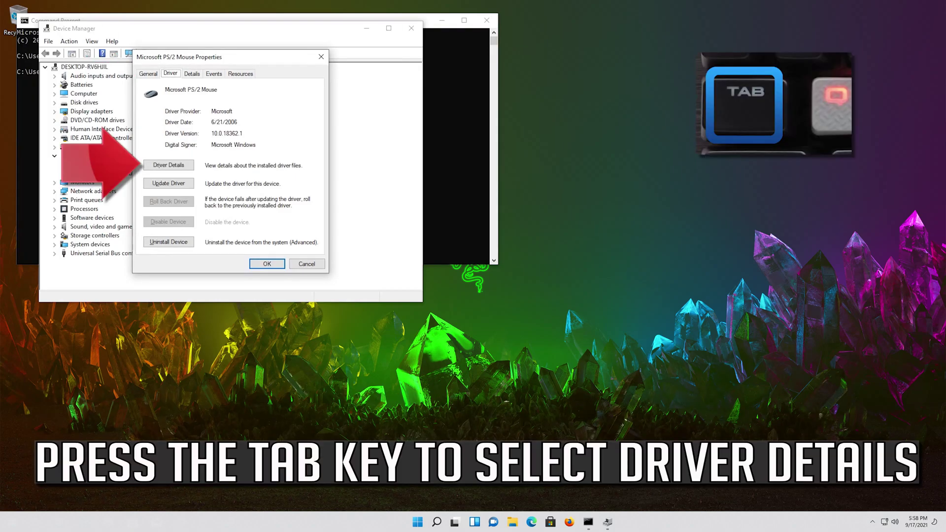
- Update the Microsoft PS/2 Mouse driver by searching automatically for updated driver software
key("Tab")
key("Down")
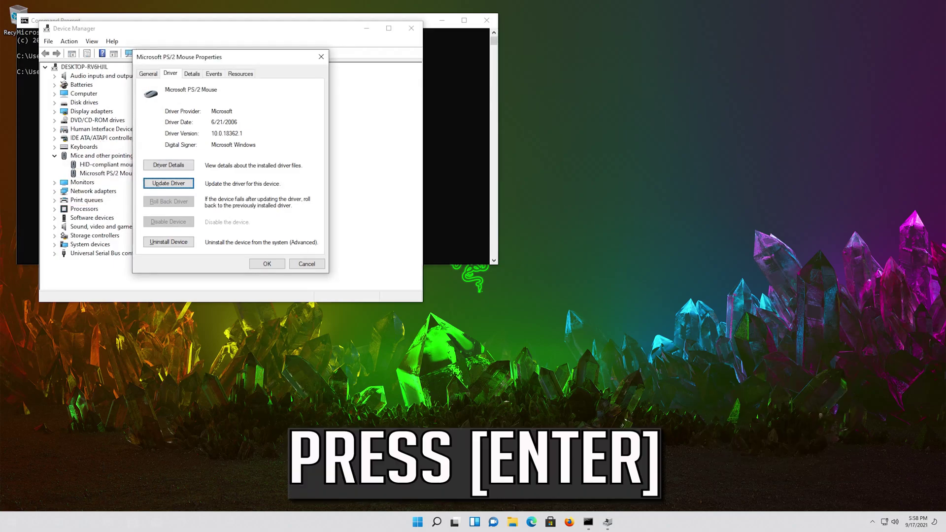
key("Return")
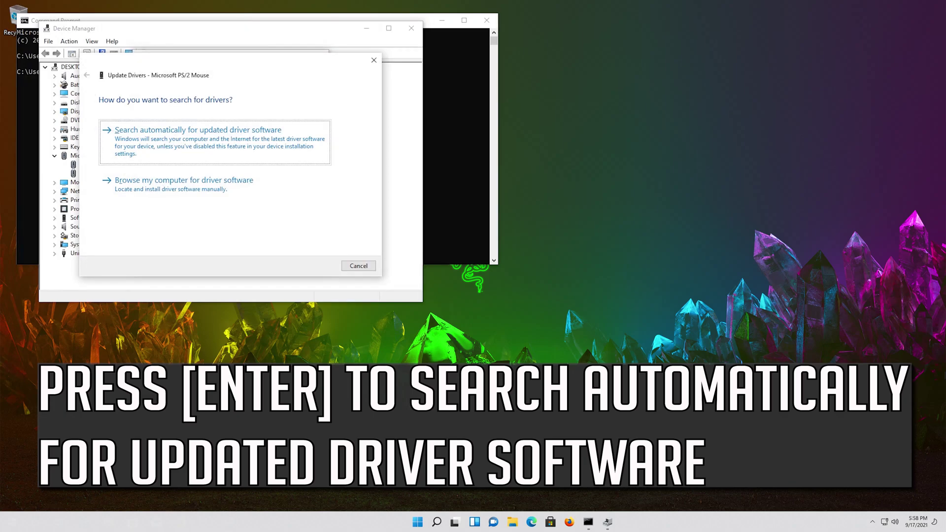
key("Return")
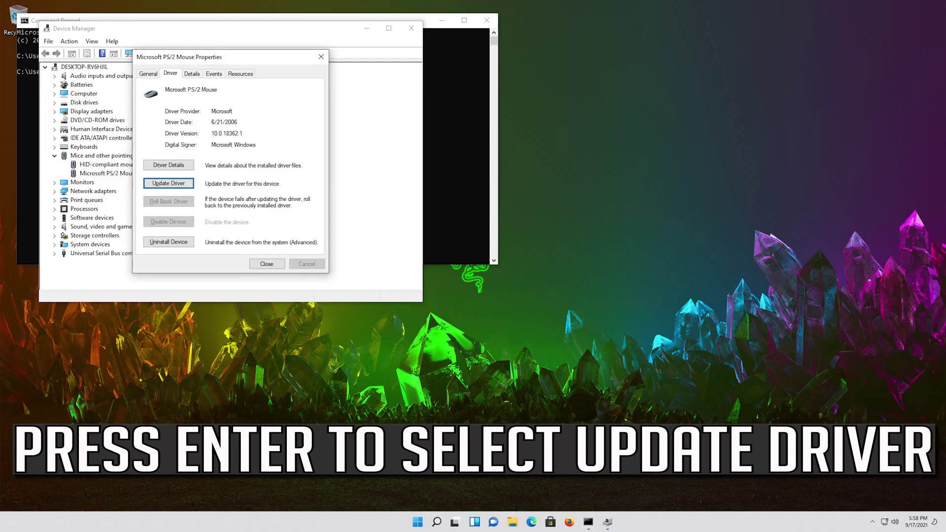
- Start another driver update, browsing the computer for driver software and choosing to pick from the list of available drivers
key("Return")
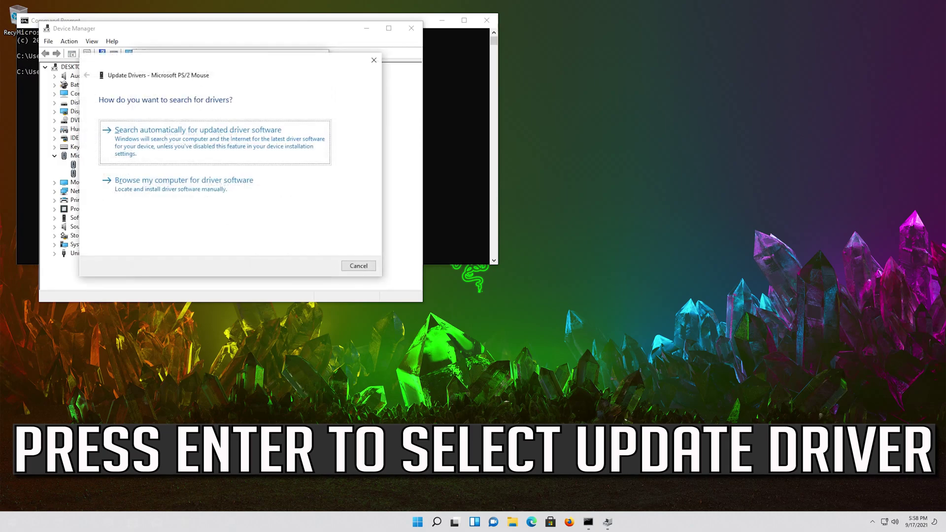
key("Tab")
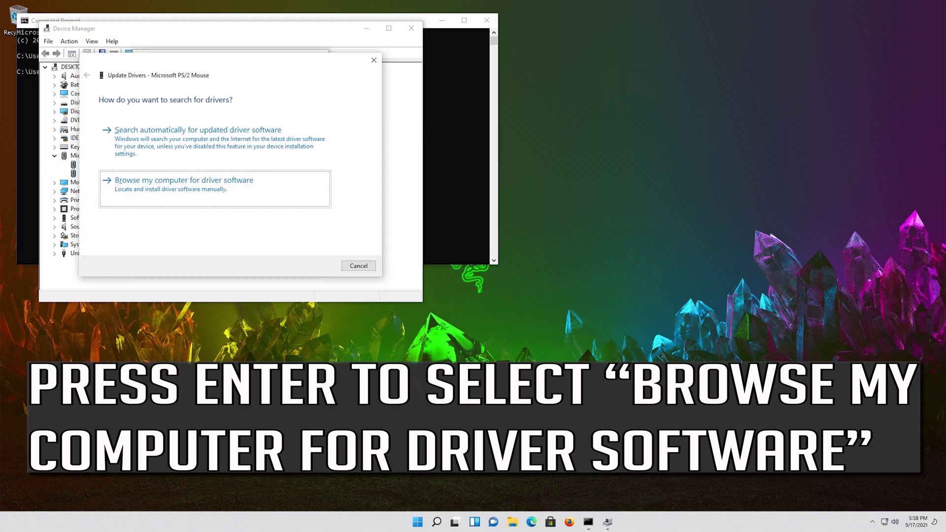
key("Return")
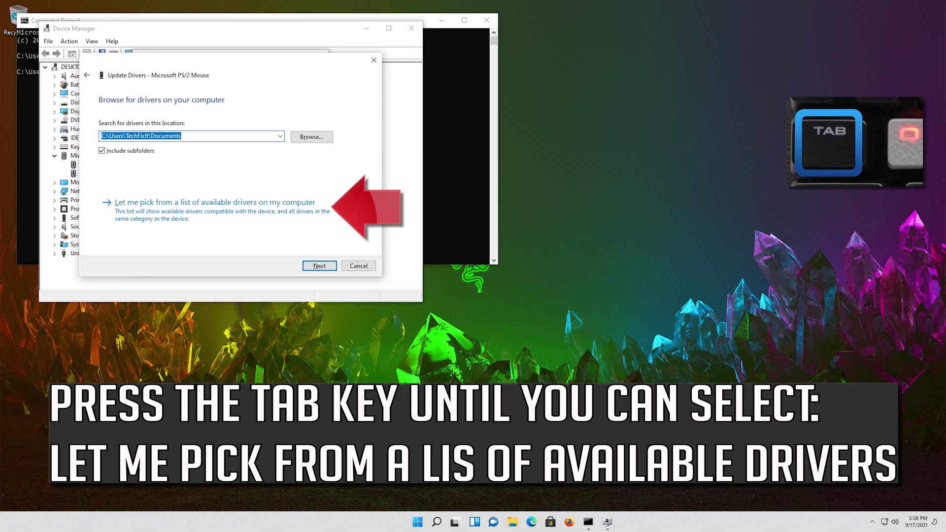
key("Tab")
key("Tab")
key("Tab")
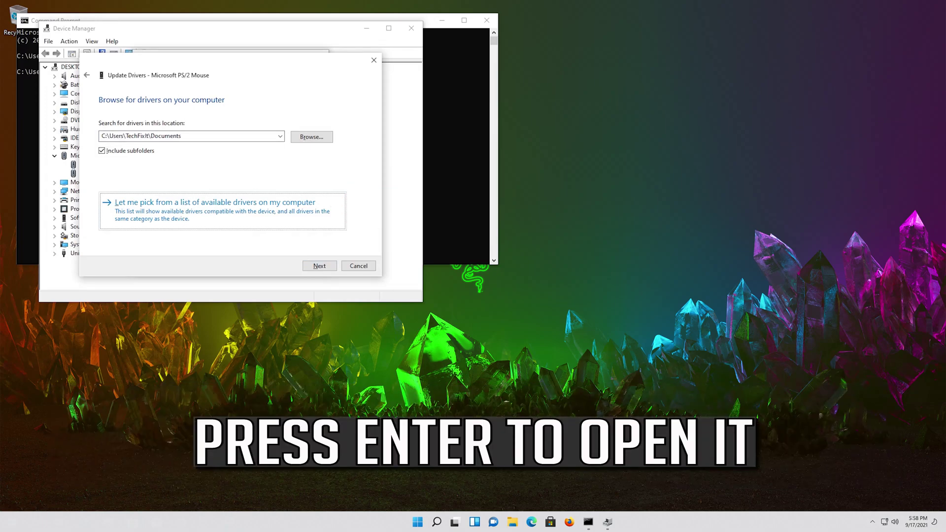
key("Return")
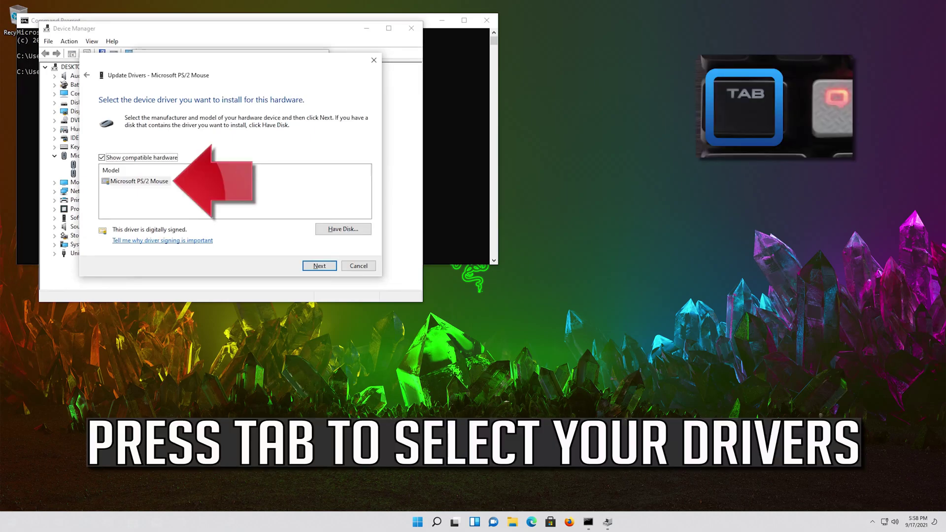
- Select the Microsoft PS/2 Mouse model from the compatible hardware and install its driver
key("Tab")
key("Tab")
key("Tab")
key("Tab")
key("Tab")
key("Tab")
key("Tab")
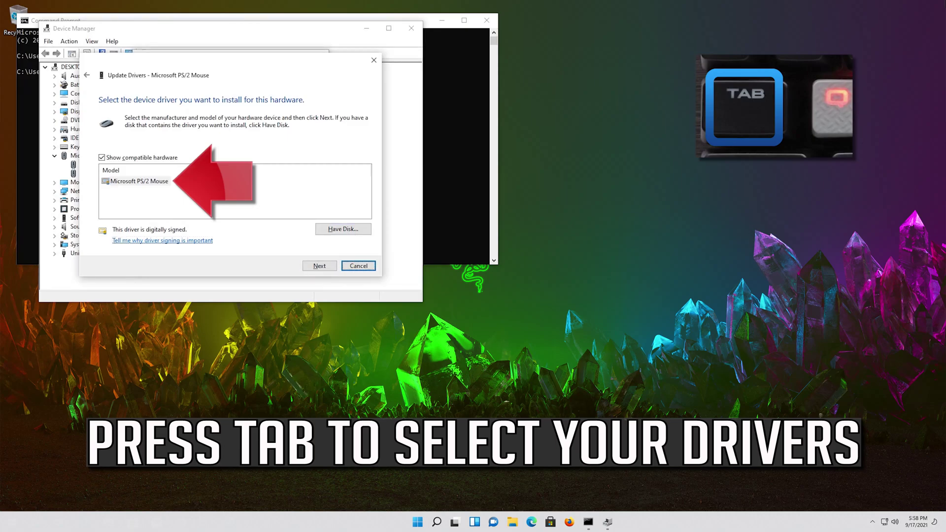
key("Tab")
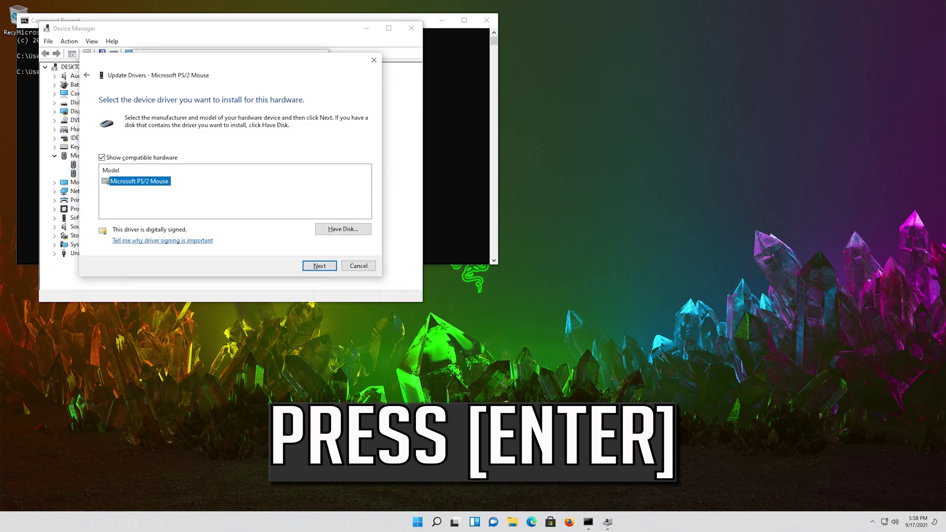
key("Return")
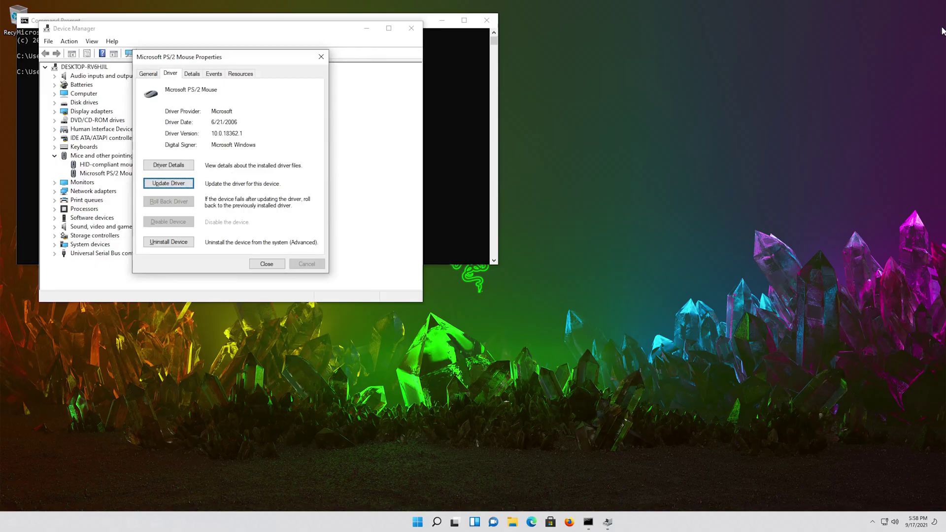
- Uninstall the Microsoft PS/2 Mouse device and agree to restart the computer
key("Down")
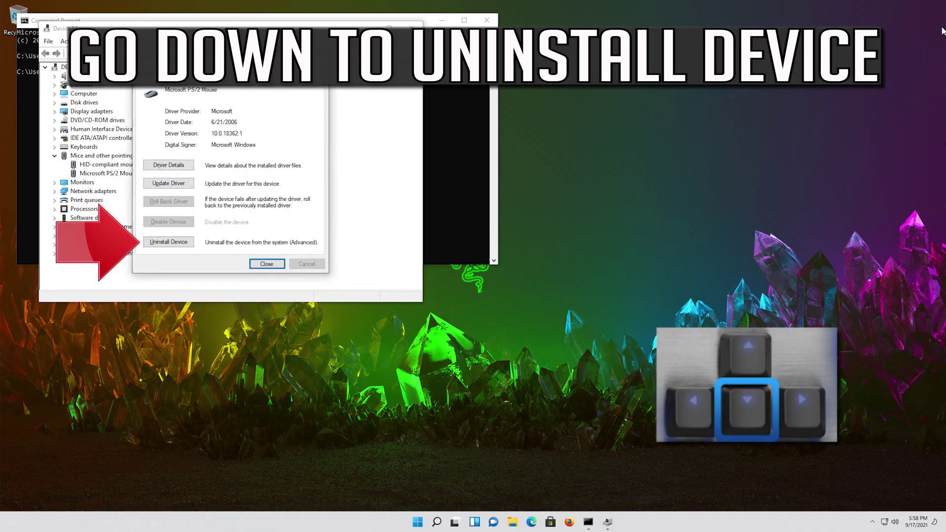
key("Down")
key("Down")
key("Down")
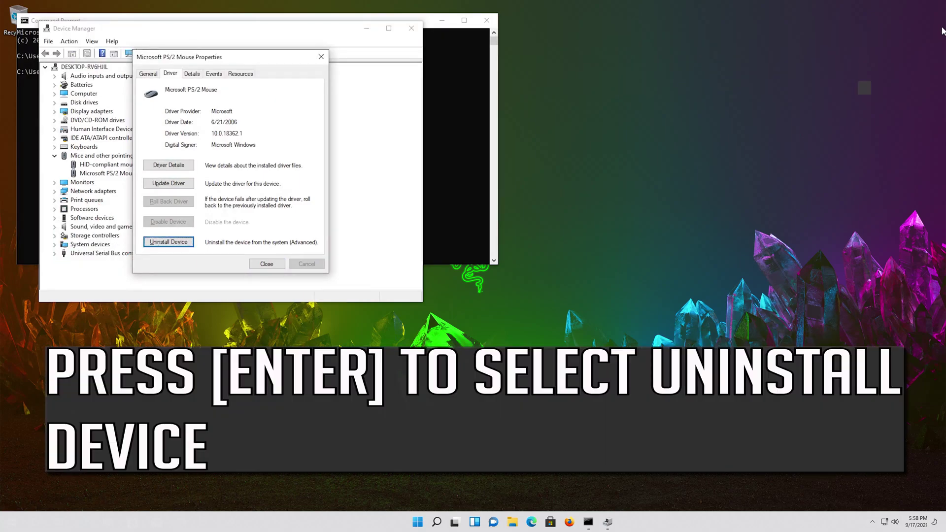
key("Return")
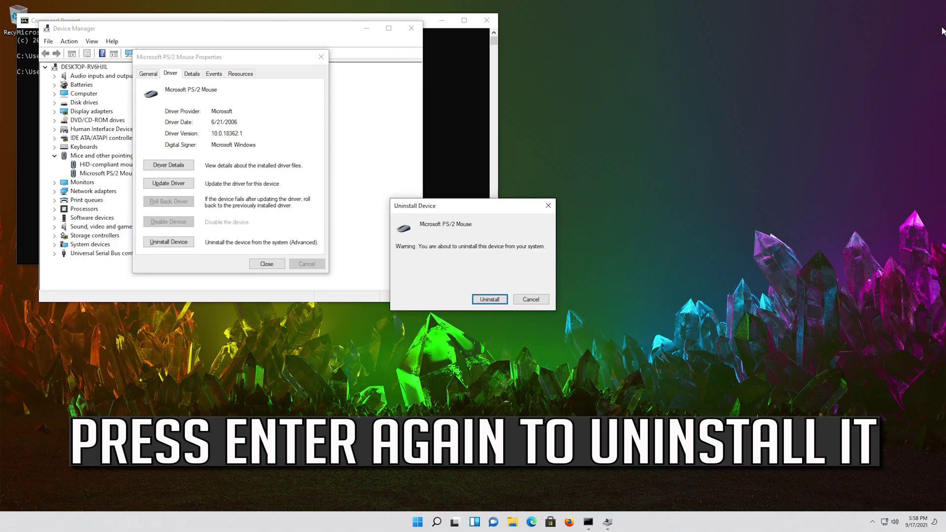
key("Return")
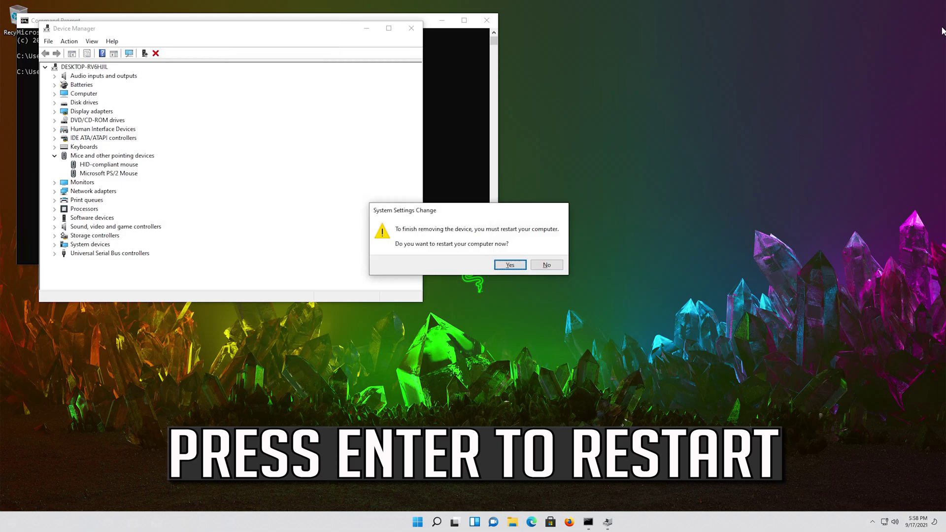
key("Return")
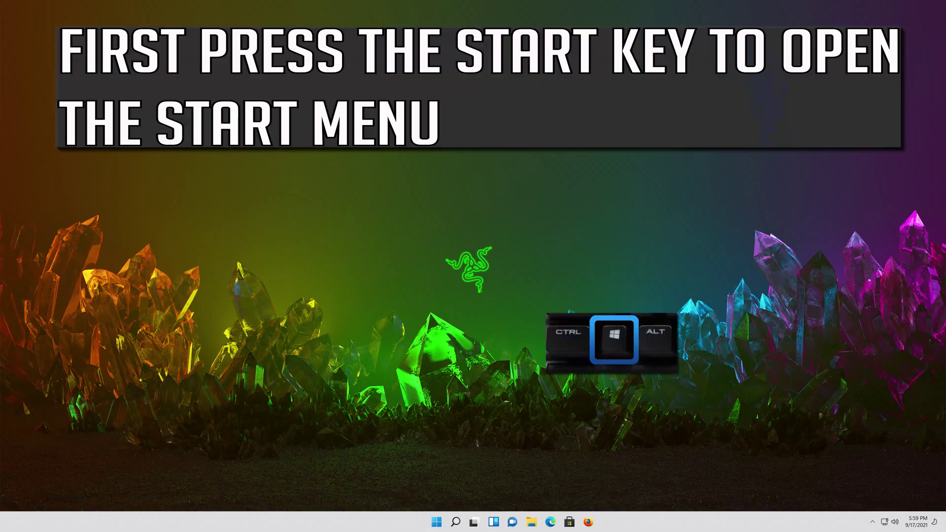
- Search for regedit, open Registry Editor and allow it to make changes to the device
key("super")
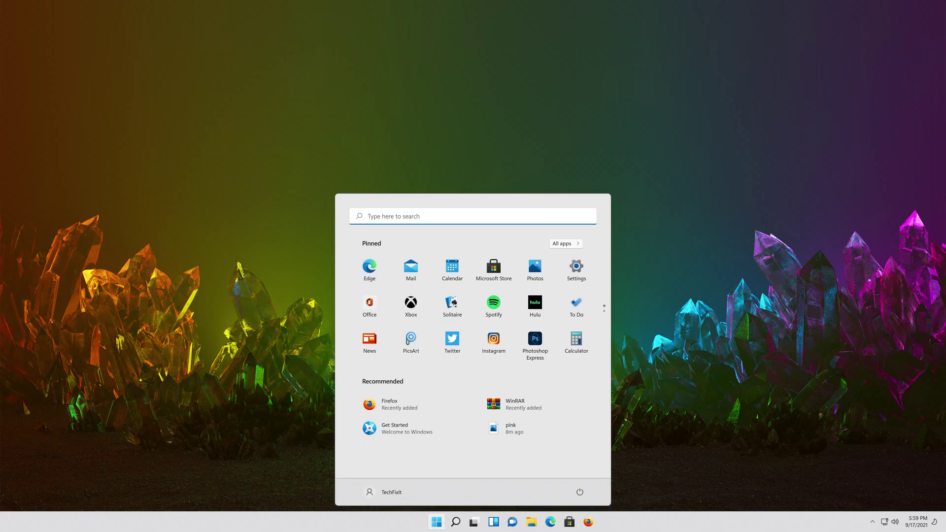
type("regedit")
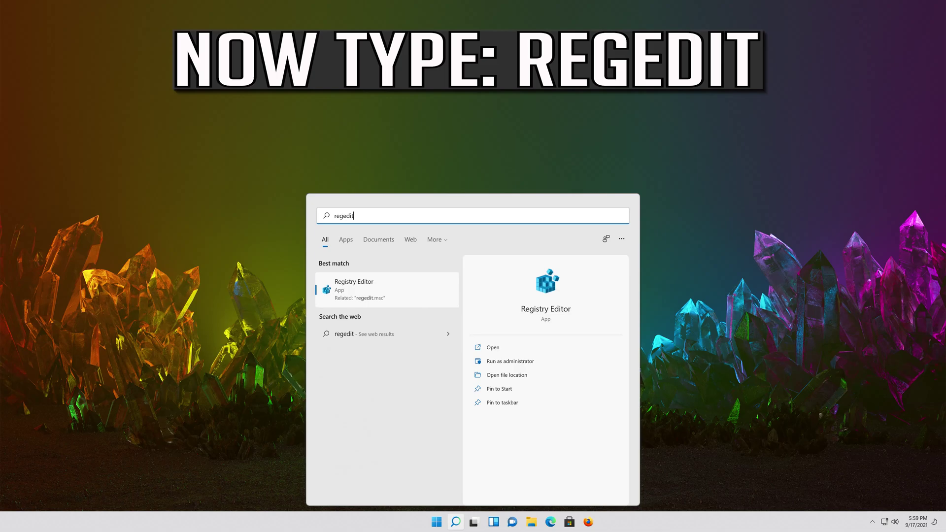
key("Return")
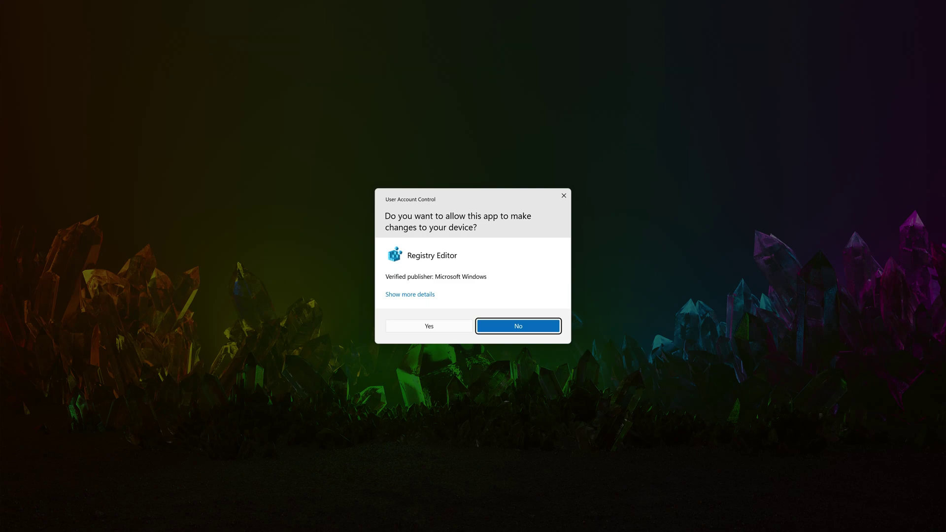
key("Left")
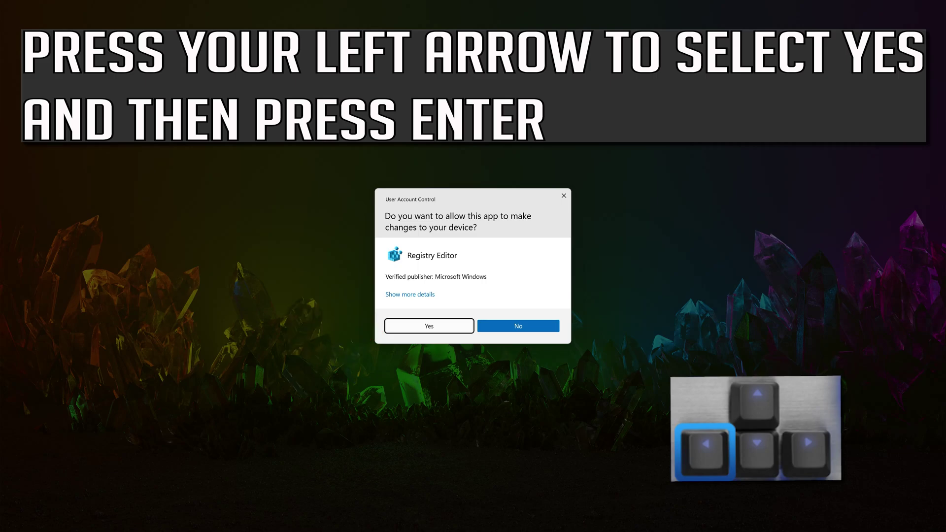
key("Return")
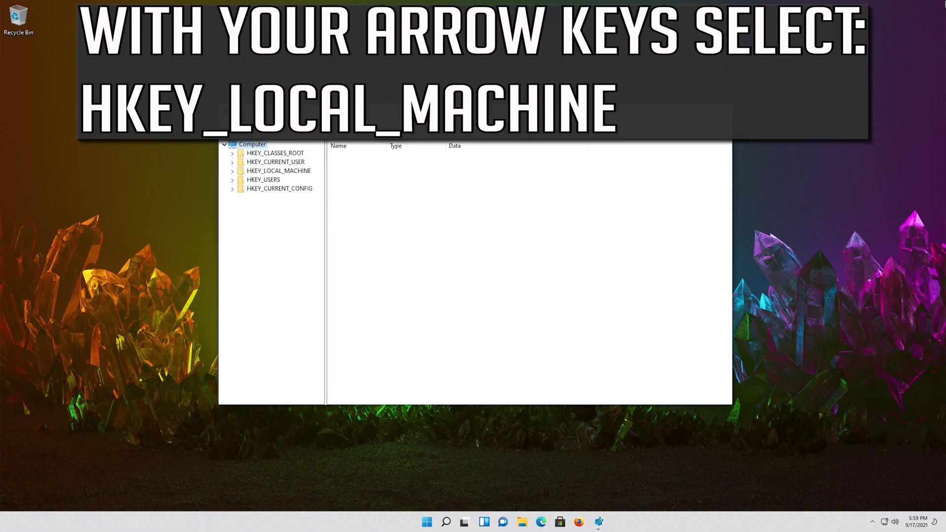
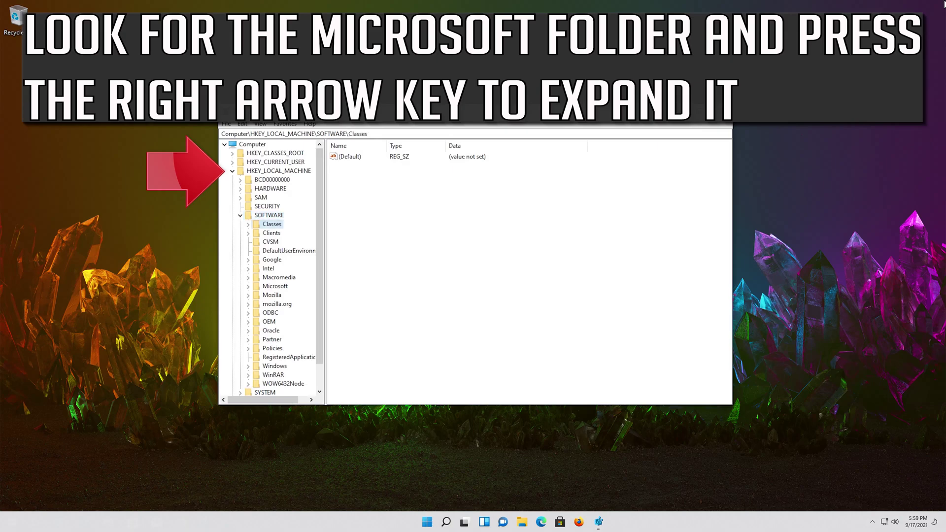
- Go to the Microsoft key under HKEY_LOCAL_MACHINE\SOFTWARE and expand it
key("Down")
key("Down")
key("Down")
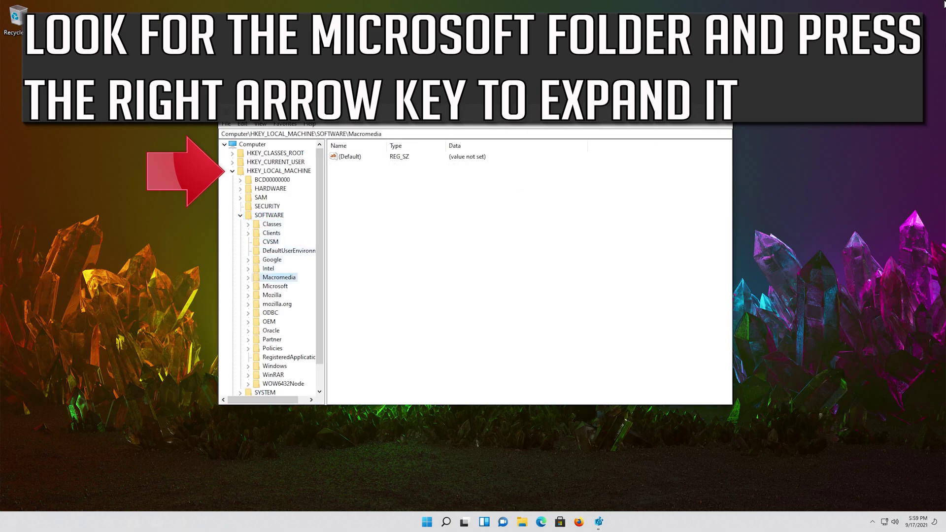
key("Right")
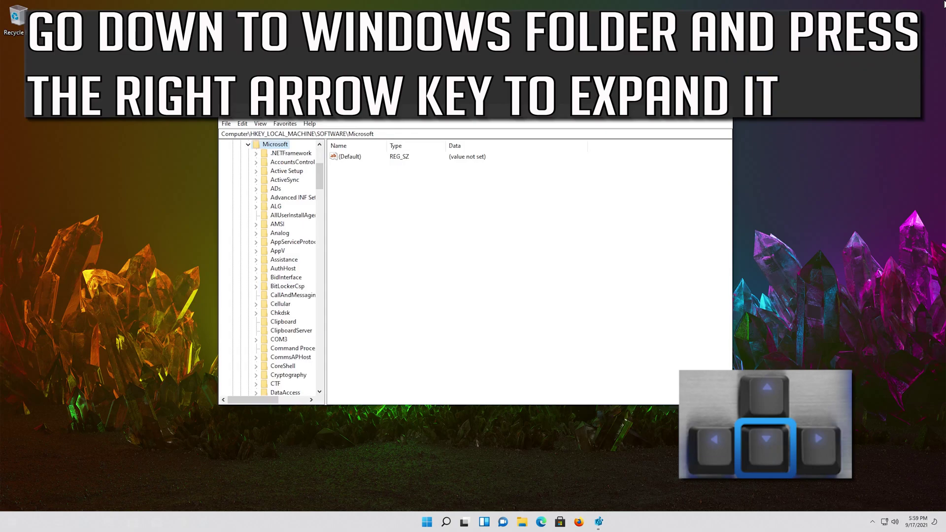
- Move through the Microsoft subkeys to the Windows key and expand it
key("Down")
key("Down")
key("Down")
key("Down")
key("Down")
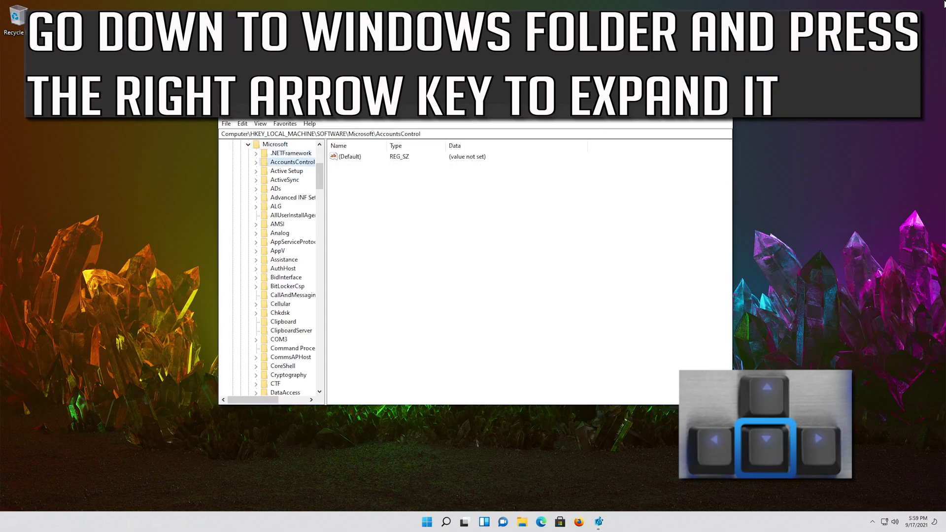
key("Down")
key("Down")
key("Down")
key("Down")
key("Down")
key("Down")
key("Down")
key("Down")
key("Down")
key("Down")
key("Down")
key("Down")
key("Down")
key("Down")
key("Down")
key("Down")
key("Down")
key("Down")
key("Down")
key("Down")
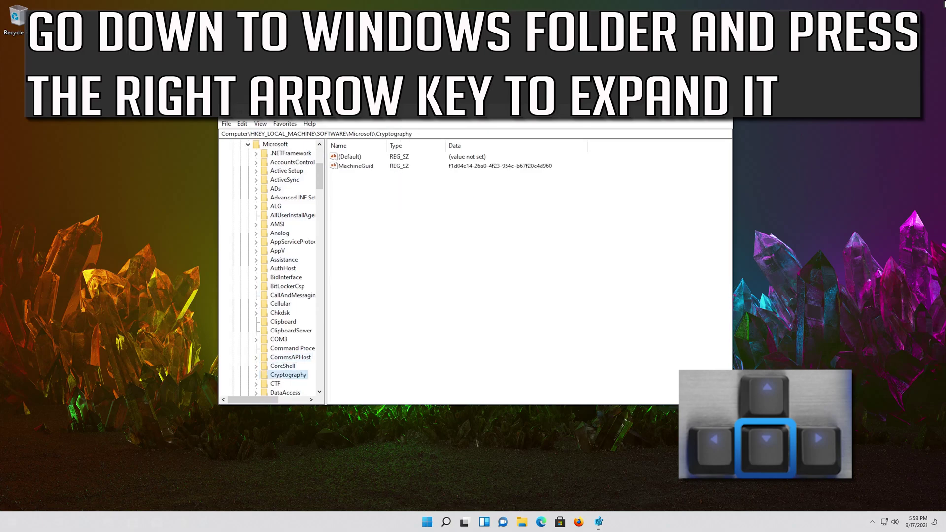
key("Down")
key("Down")
key("Down")
key("Down")
key("Down")
key("Down")
key("Down")
key("Down")
key("Down")
key("Down")
key("Down")
key("Down")
key("Down")
key("Down")
key("Down")
key("Down")
key("Down")
key("Down")
key("Down")
key("Down")
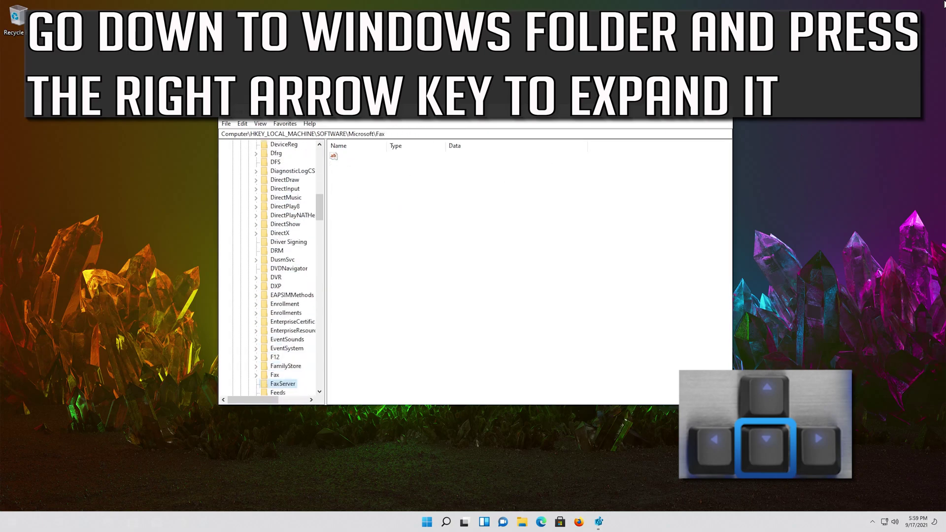
key("Down")
key("Down")
key("Down")
key("Down")
key("Down")
key("Down")
key("Down")
key("Down")
key("Down")
key("Down")
key("Down")
key("Down")
key("Down")
key("Down")
key("Down")
key("Down")
key("Down")
key("Down")
key("Down")
key("Down")
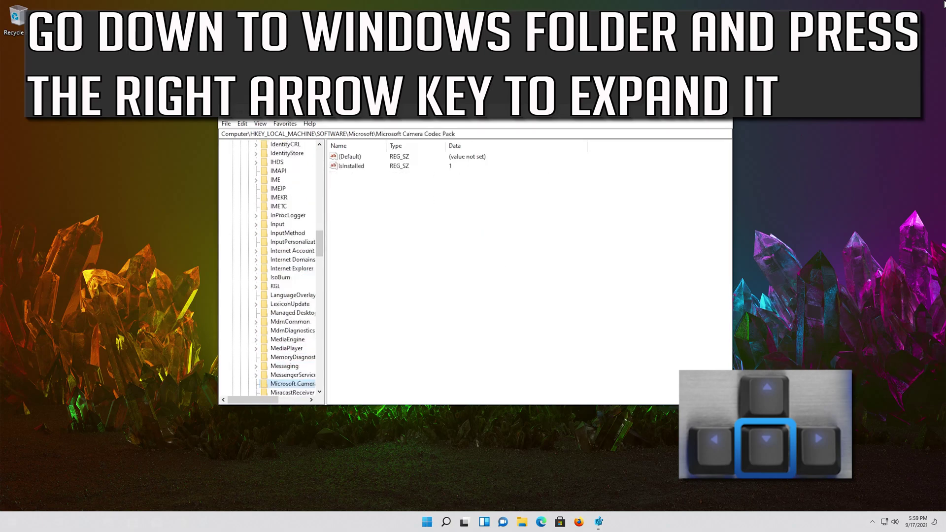
key("Down")
key("Down")
key("Down")
key("Down")
key("Down")
key("Down")
key("Down")
key("Down")
key("Down")
key("Down")
key("Down")
key("Down")
key("Down")
key("Down")
key("Down")
key("Down")
key("Down")
key("Down")
key("Down")
key("Down")
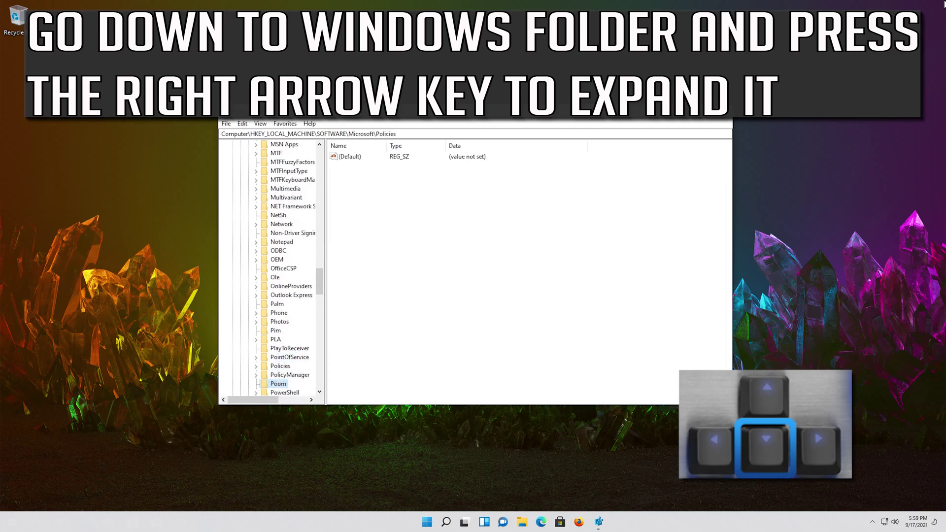
key("Down")
key("Down")
key("Down")
key("Down")
key("Down")
key("Down")
key("Down")
key("Down")
key("Down")
key("Down")
key("Down")
key("Down")
key("Down")
key("Down")
key("Down")
key("Down")
key("Down")
key("Down")
key("Down")
key("Down")
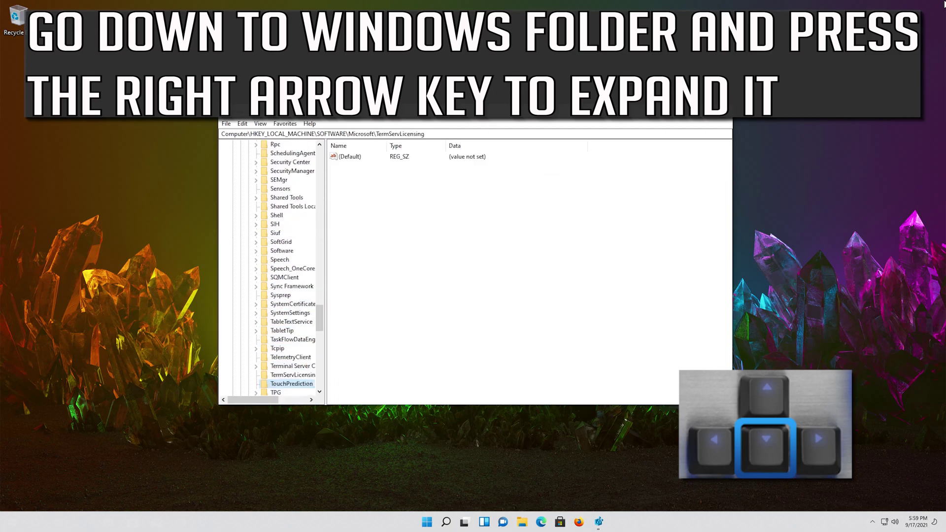
key("Down")
key("Down")
key("Down")
key("Down")
key("Down")
key("Down")
key("Down")
key("Down")
key("Down")
key("Down")
key("Down")
key("Down")
key("Down")
key("Down")
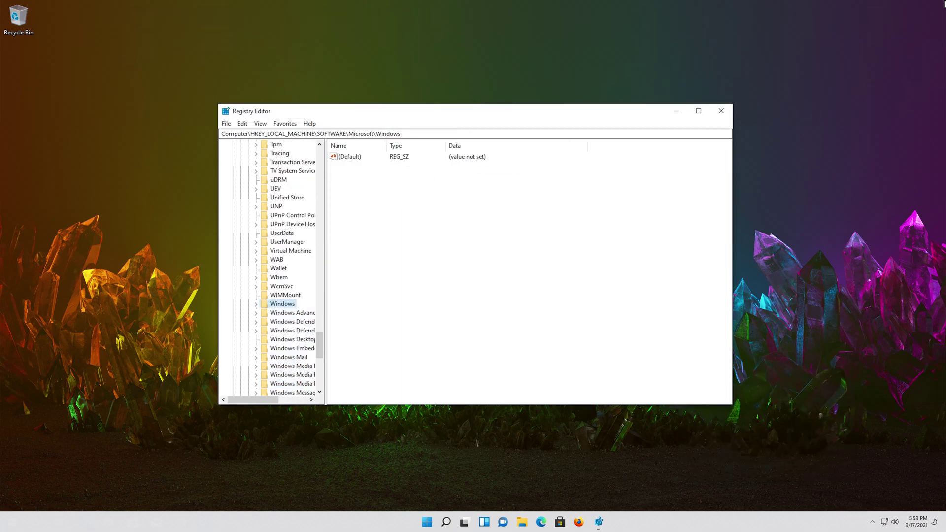
key("Right")
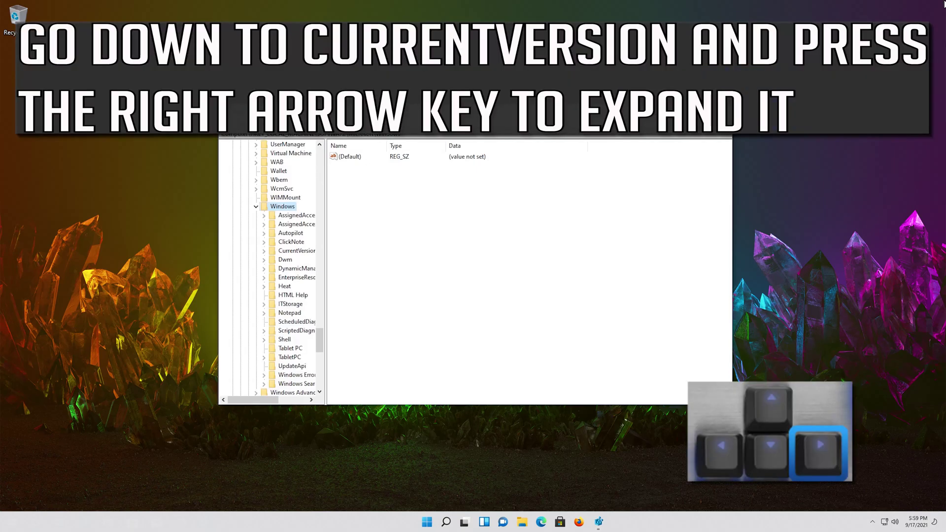
- Go to the CurrentVersion key under Windows and expand it
key("Down")
key("Down")
key("Down")
key("Down")
key("Down")
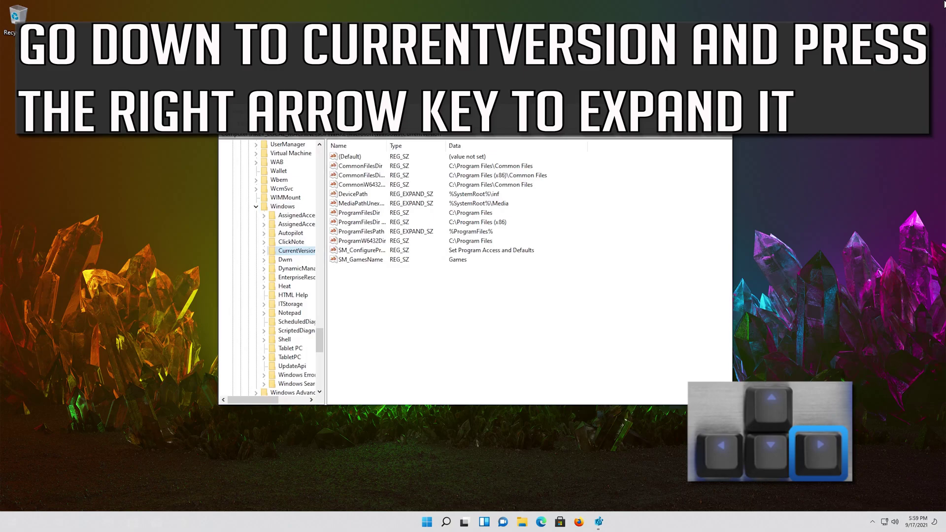
key("Right")
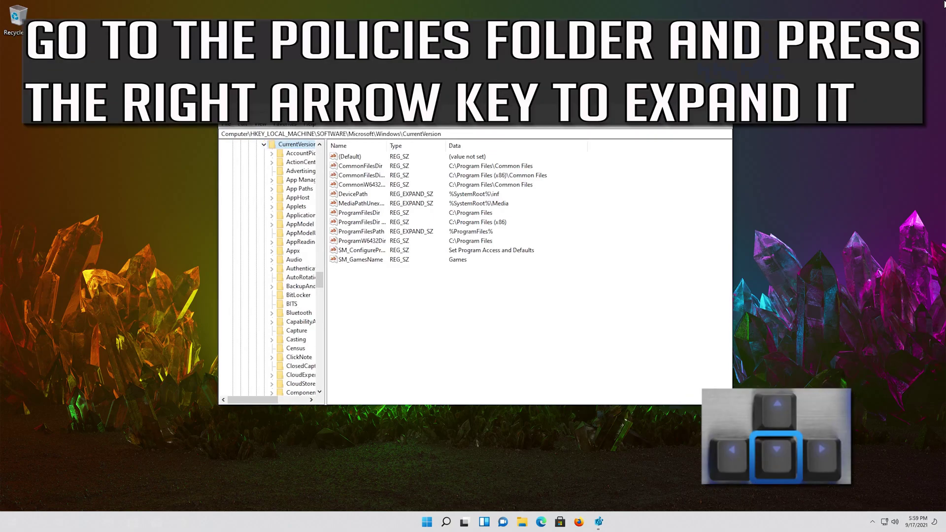
- Go to the Policies key under CurrentVersion and expand it
key("Down")
key("Down")
key("Down")
key("Down")
key("Down")
key("Down")
key("Down")
key("Down")
key("Down")
key("Down")
key("Down")
key("Down")
key("Down")
key("Down")
key("Down")
key("Down")
key("Down")
key("Down")
key("Down")
key("Down")
key("Down")
key("Down")
key("Down")
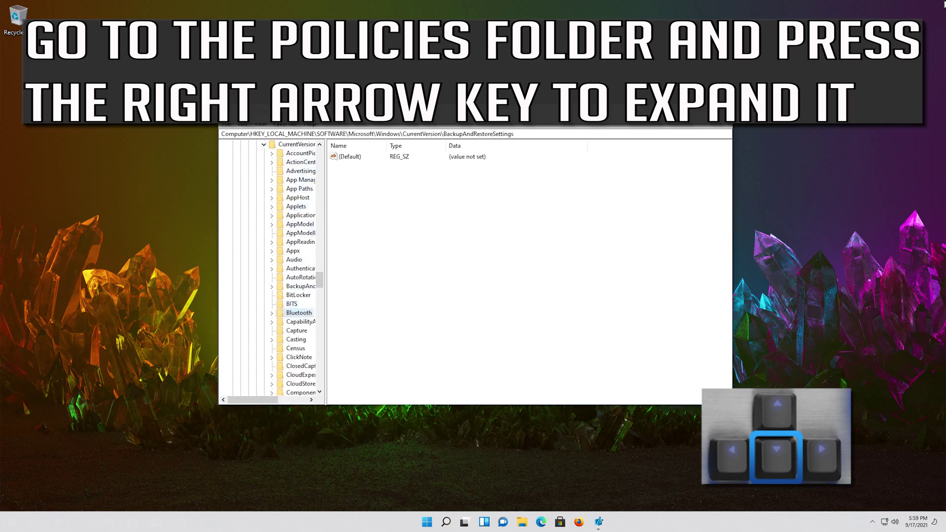
key("Down")
key("Down")
key("Down")
key("Down")
key("Down")
key("Down")
key("Down")
key("Down")
key("Down")
key("Down")
key("Down")
key("Down")
key("Down")
key("Down")
key("Down")
key("Down")
key("Down")
key("Down")
key("Down")
key("Down")
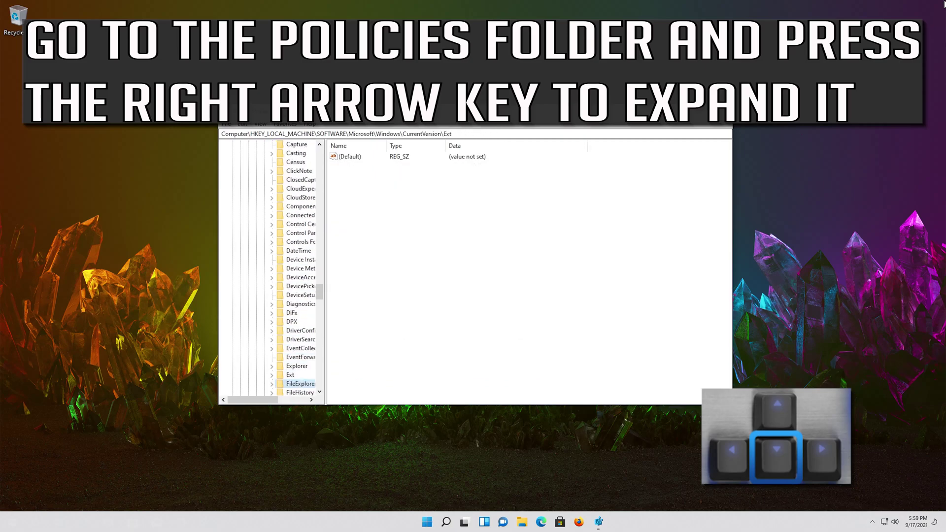
key("Down")
key("Down")
key("Down")
key("Down")
key("Down")
key("Down")
key("Down")
key("Down")
key("Down")
key("Down")
key("Down")
key("Down")
key("Down")
key("Down")
key("Down")
key("Down")
key("Down")
key("Down")
key("Down")
key("Down")
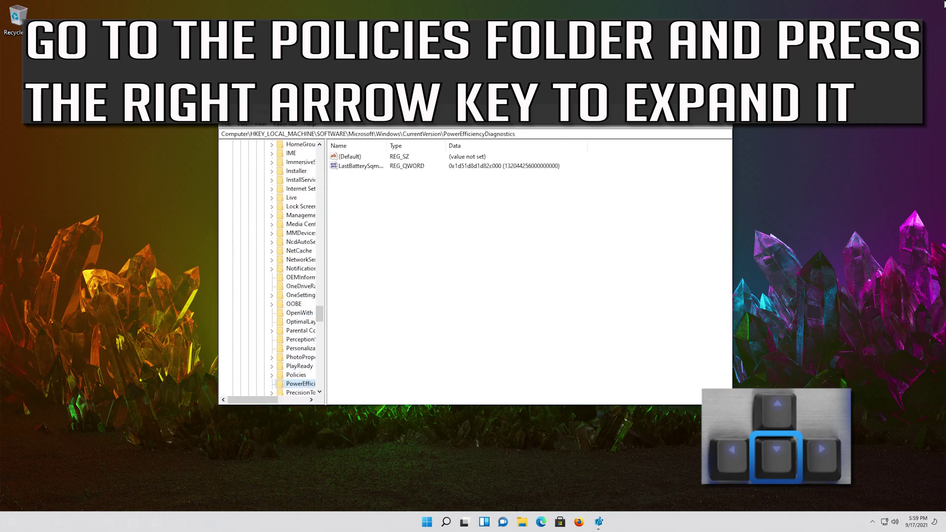
key("Down")
key("Down")
key("Down")
key("Down")
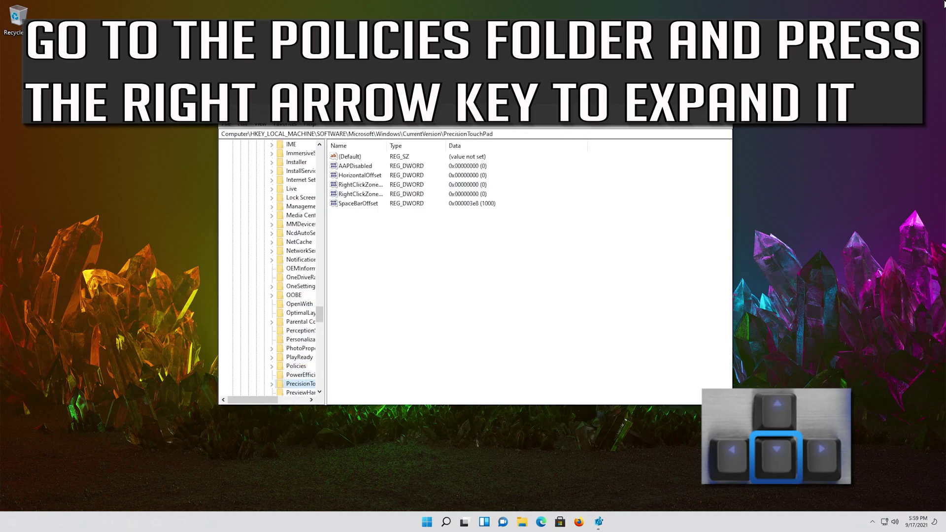
key("Up")
key("Up")
key("Up")
key("Up")
key("Up")
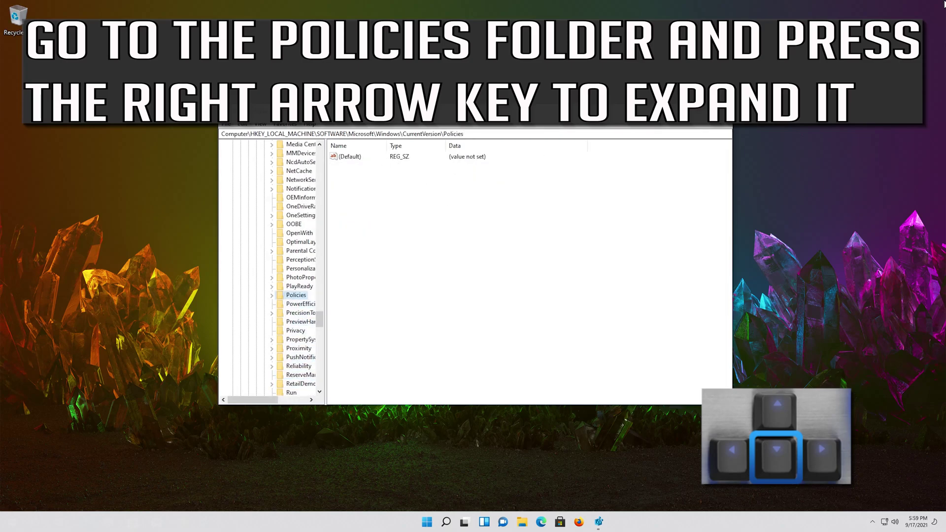
key("Right")
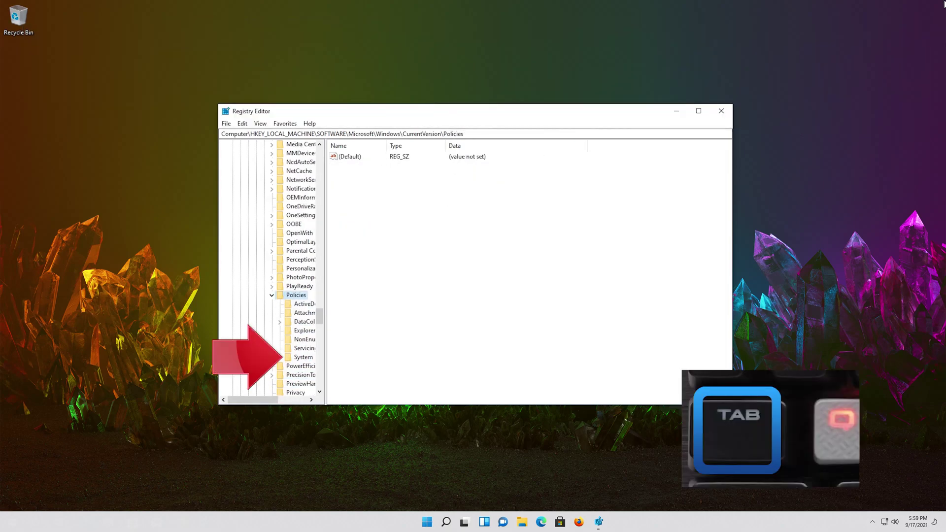
- Select the System key under Policies
key("Down")
key("Down")
key("Down")
key("Down")
key("Down")
key("Down")
key("Down")
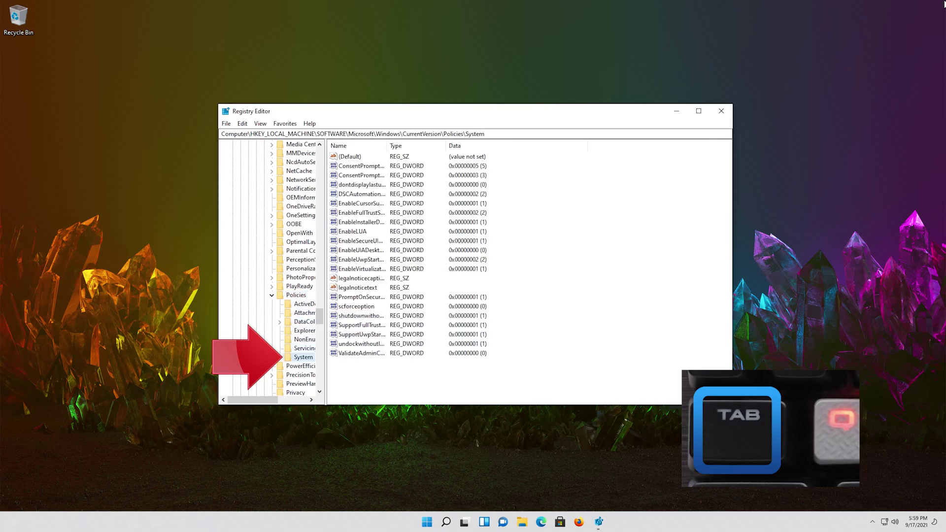
- Set the value data of EnableCursorSuppression in the System key to 0 and apply the change
key("Tab")
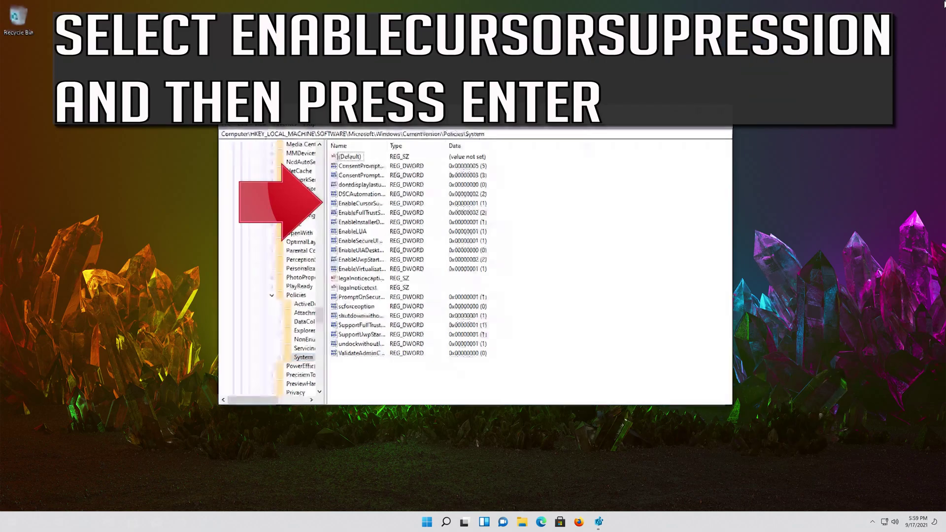
key("Down")
key("Down")
key("Down")
key("Down")
key("Down")
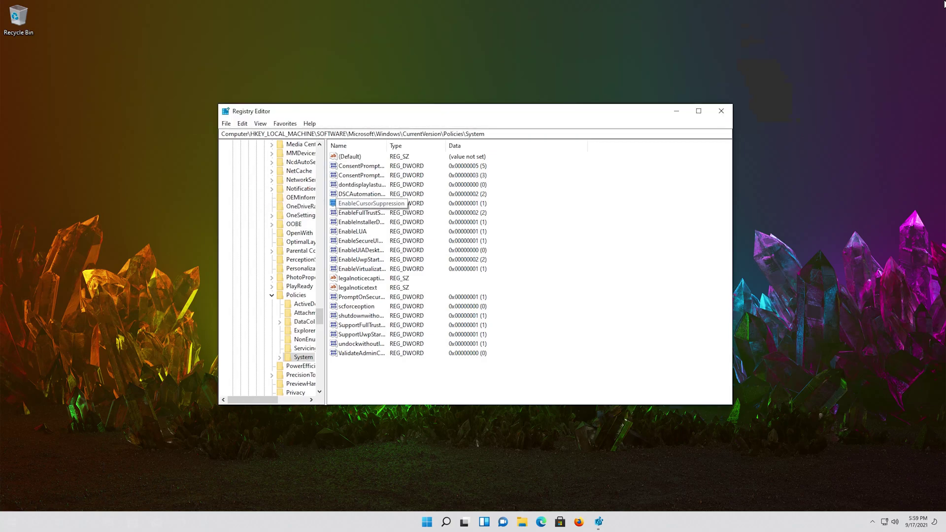
key("Return")
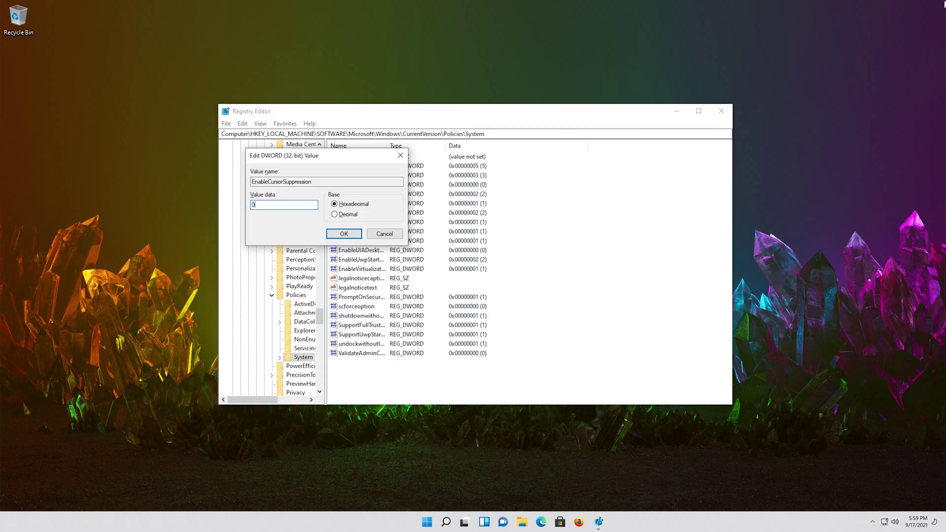
key("Return")
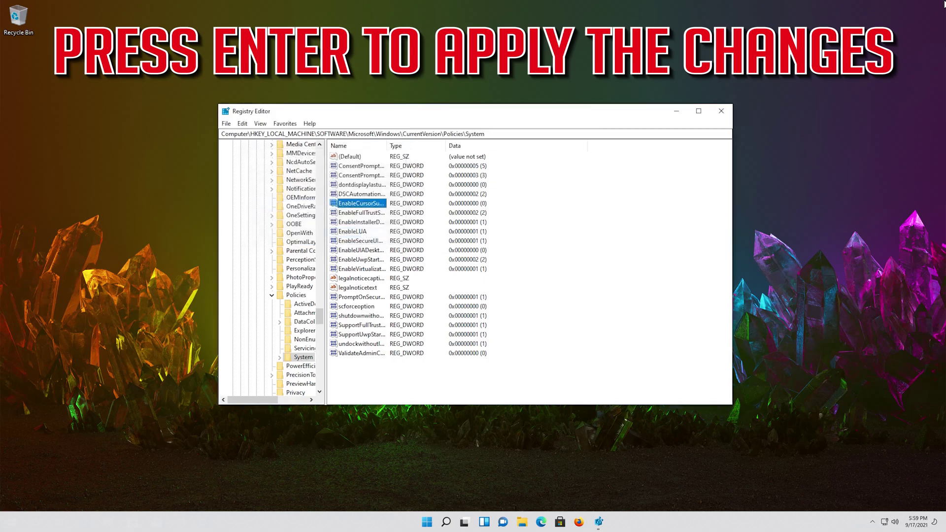
- Bring up the Windows security options screen and restart the PC from its power options
key("ctrl+alt+Delete")
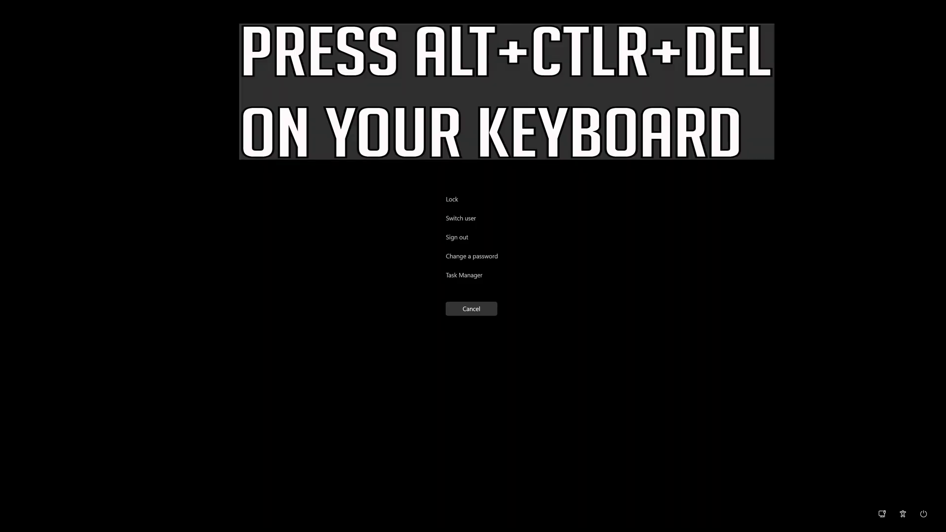
key("Tab")
key("Tab")
key("Tab")
key("Tab")
key("Tab")
key("Tab")
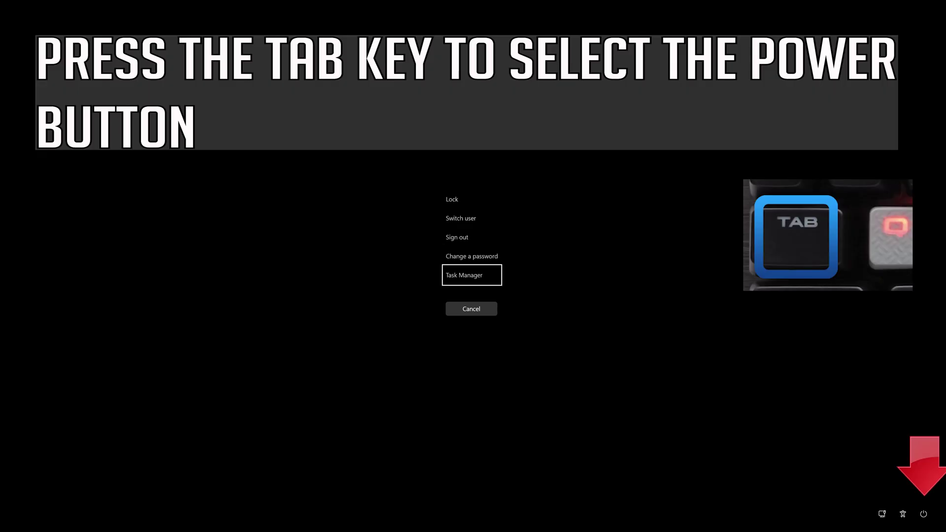
key("Tab")
key("Tab")
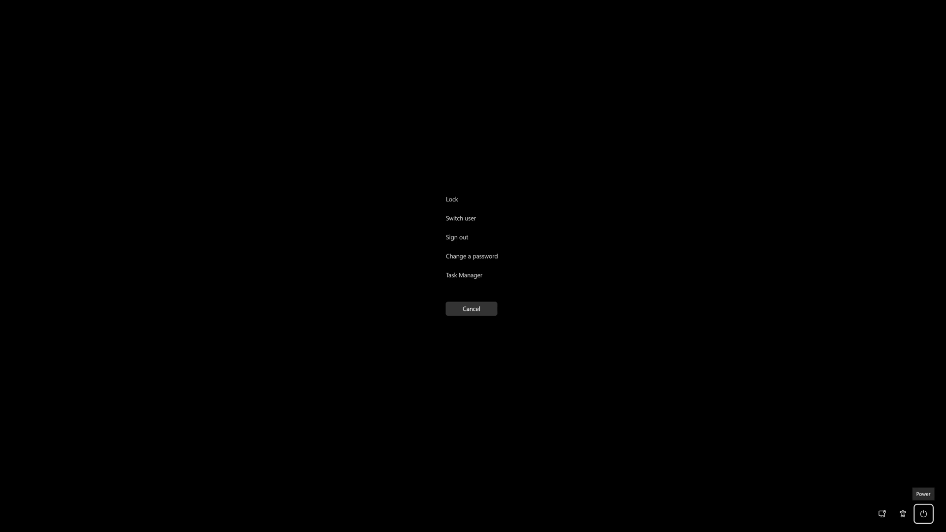
key("Return")
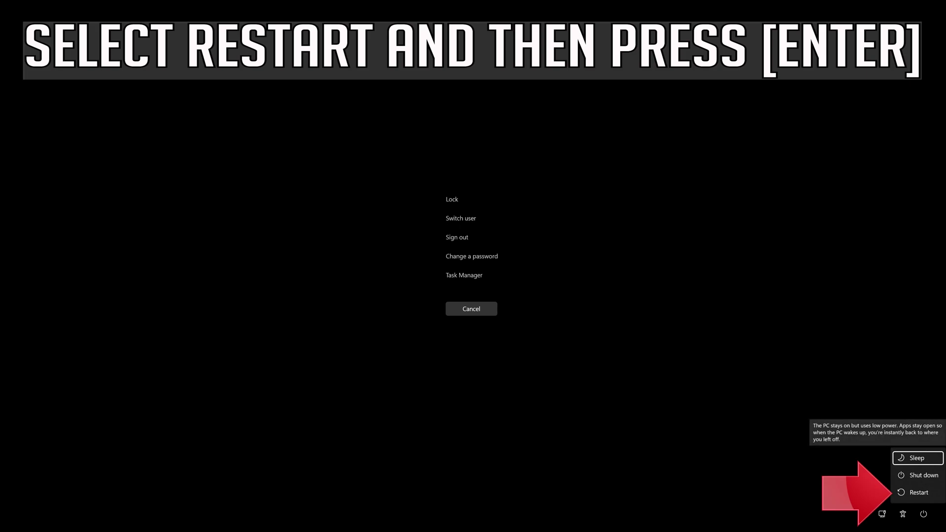
key("Down")
key("Down")
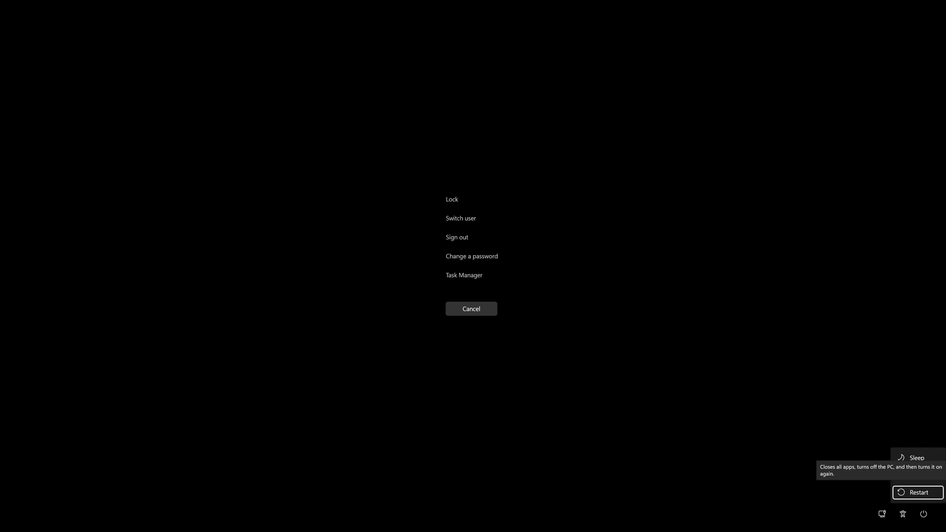
key("Return")
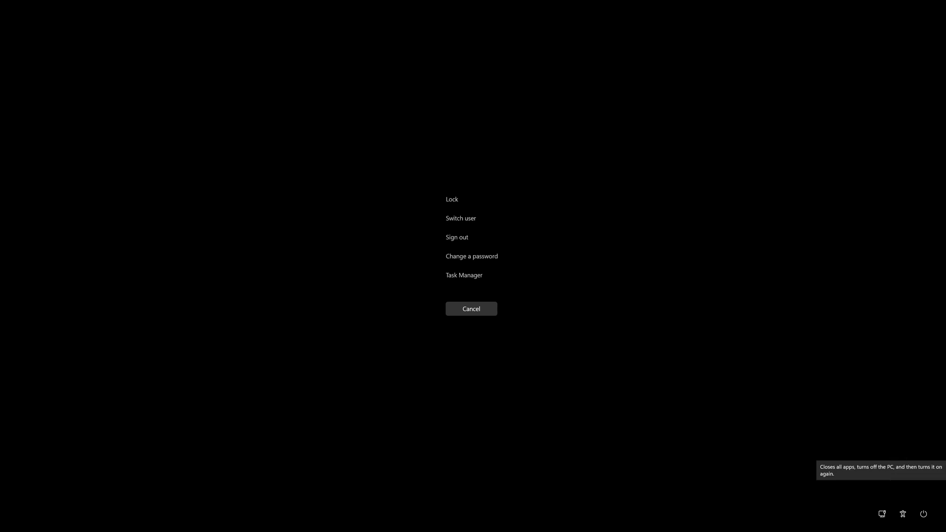